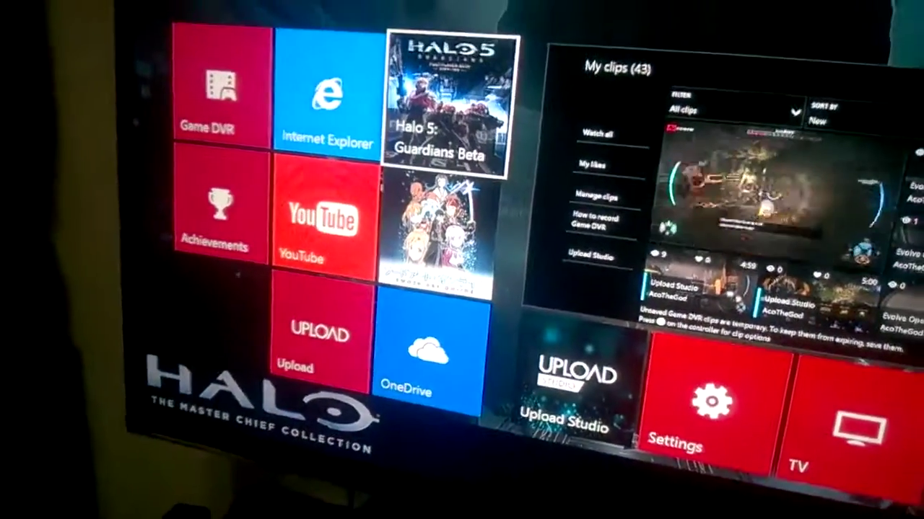
Open the share options for the Upload Studio clip in My clips and highlight Twitter as the destination
{"action": "key", "text": "Down"}
{"action": "key", "text": "Left"}
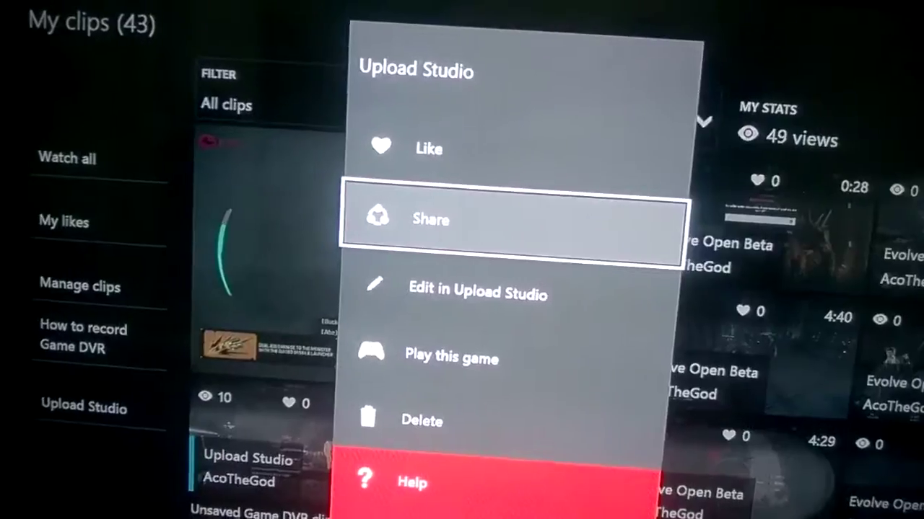
{"action": "key", "text": "Return"}
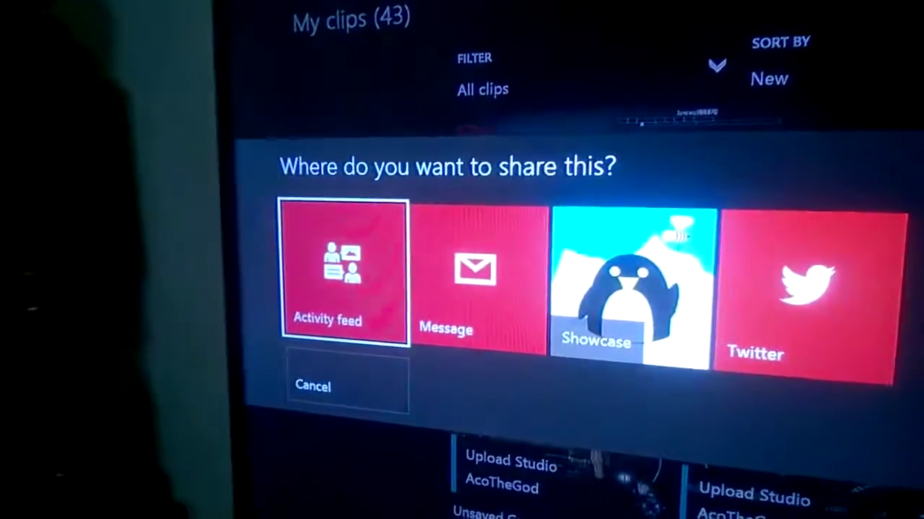
{"action": "key", "text": "Right"}
{"action": "key", "text": "Right"}
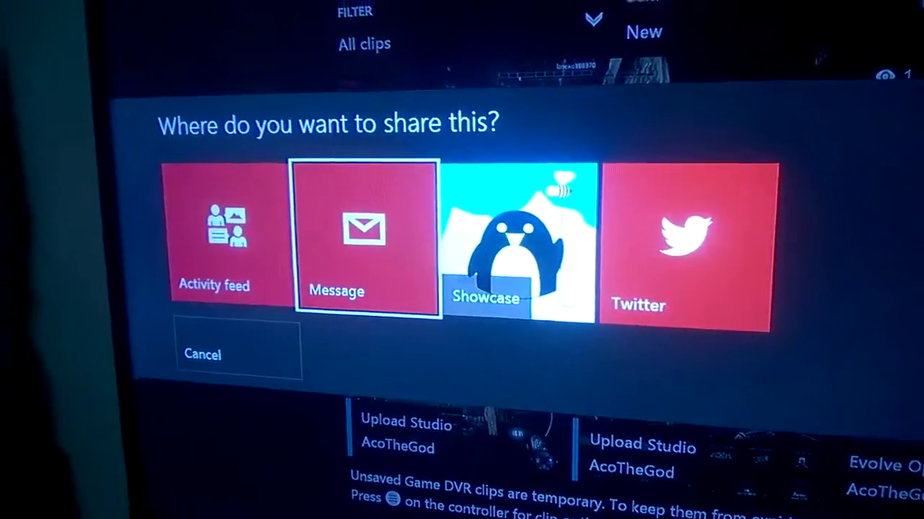
{"action": "key", "text": "Right"}
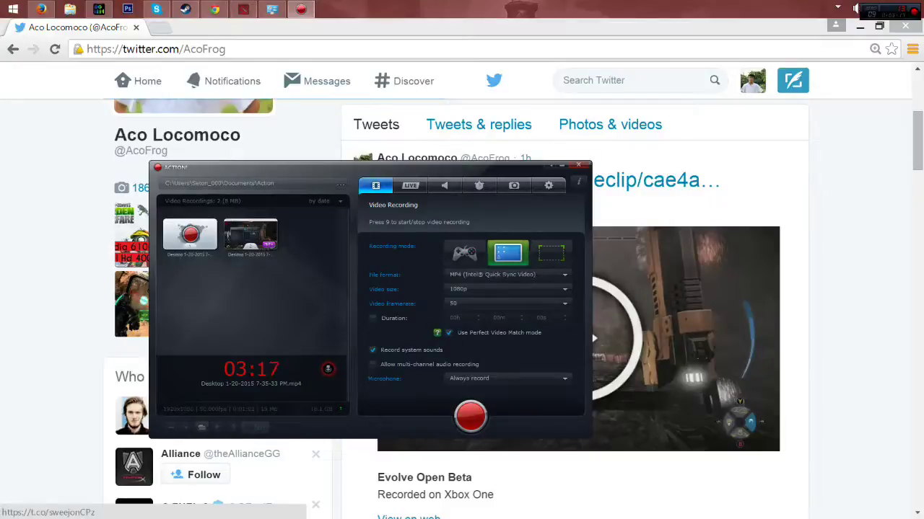
Switch to Chrome, inspect the Evolve Open Beta game clip page and show its network activity in the developer tools
{"action": "key", "text": "alt+Tab"}
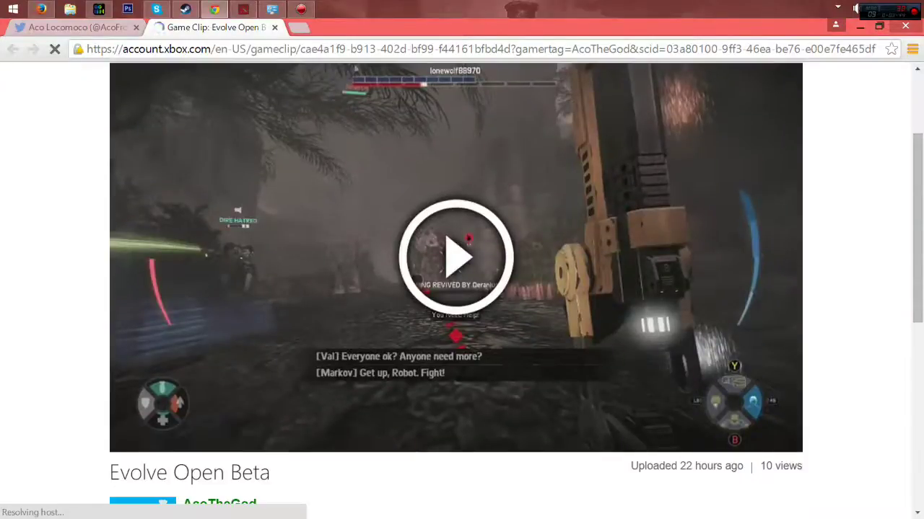
{"action": "right_click", "coordinate": [368, 309]}
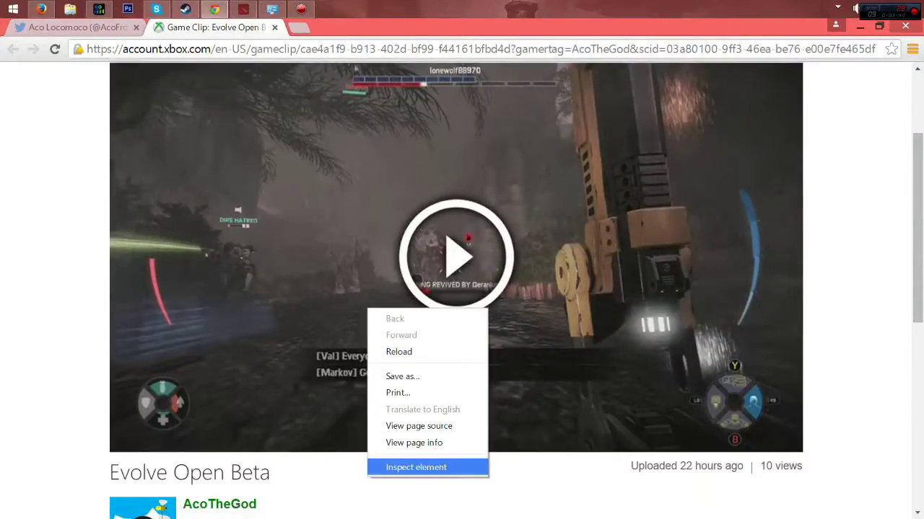
{"action": "left_click", "coordinate": [416, 467]}
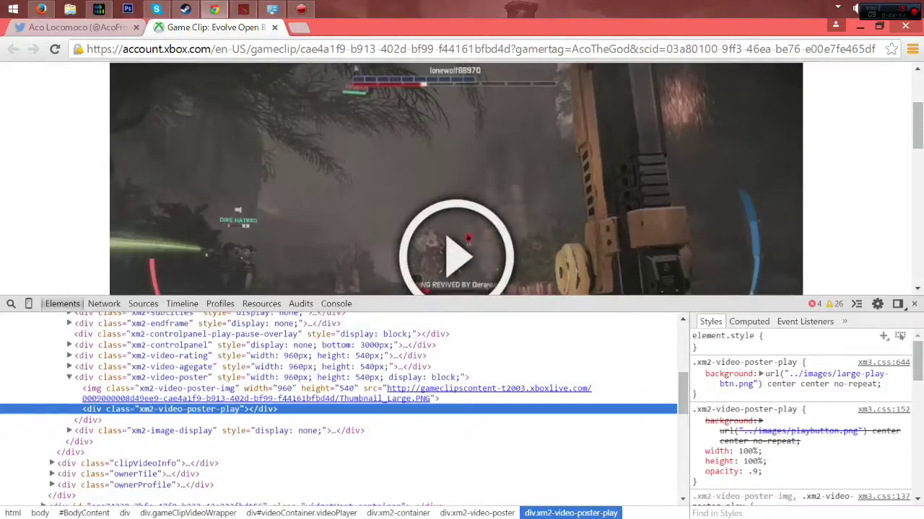
{"action": "key", "text": "ctrl+]"}
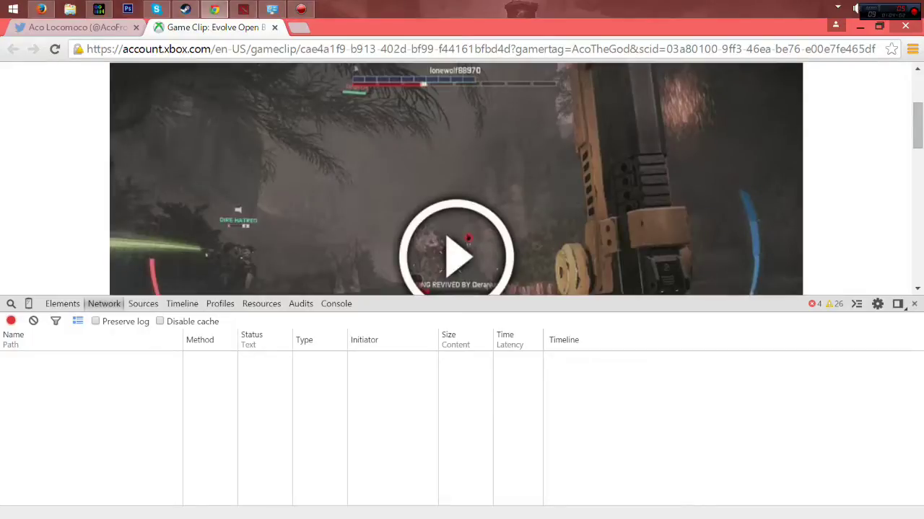
Play the game clip and copy the link address of its GameClip-Original.MP4 network request
{"action": "left_click", "coordinate": [468, 238]}
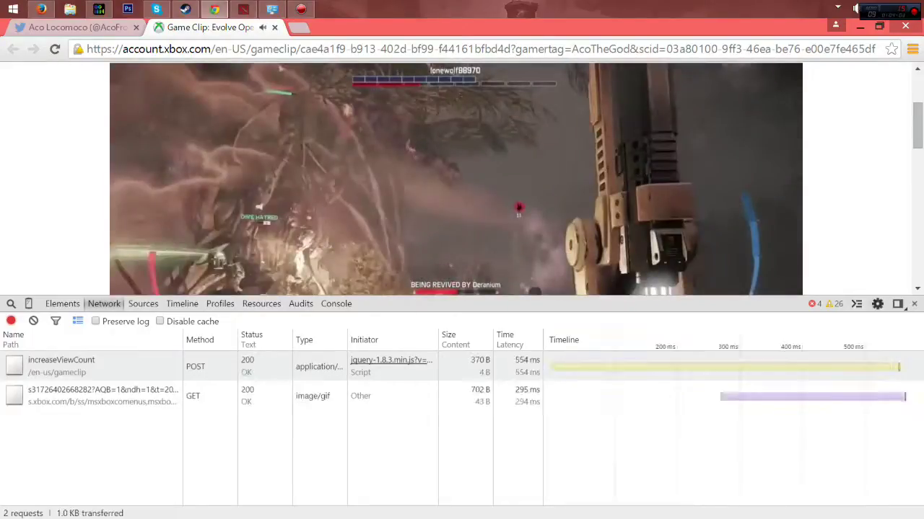
{"action": "scroll", "coordinate": [462, 181], "scroll_direction": "down", "scroll_amount": 10}
{"action": "scroll", "coordinate": [462, 180], "scroll_direction": "up", "scroll_amount": 2}
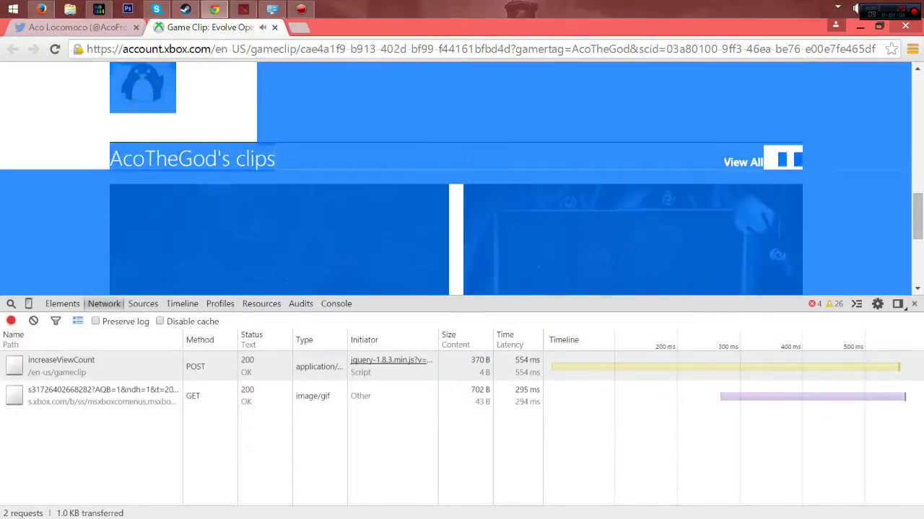
{"action": "scroll", "coordinate": [462, 181], "scroll_direction": "down", "scroll_amount": 3}
{"action": "scroll", "coordinate": [462, 181], "scroll_direction": "up", "scroll_amount": 8}
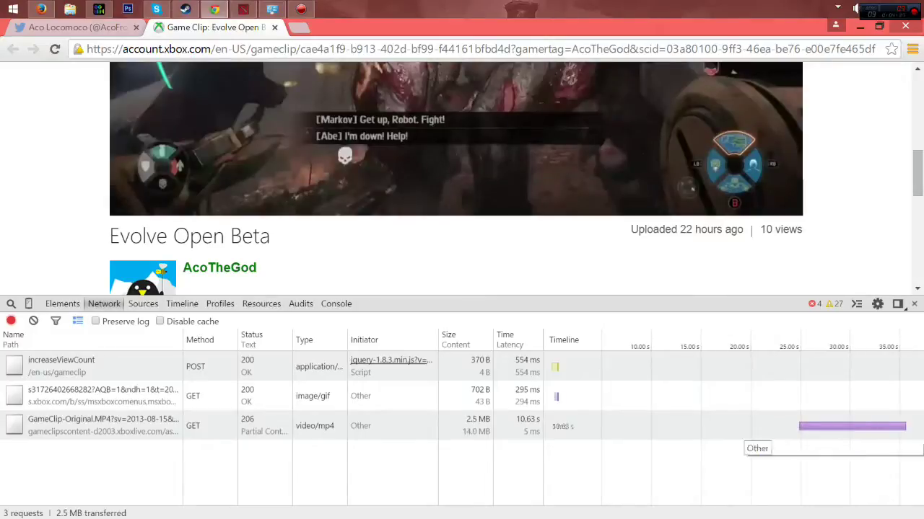
{"action": "right_click", "coordinate": [787, 427]}
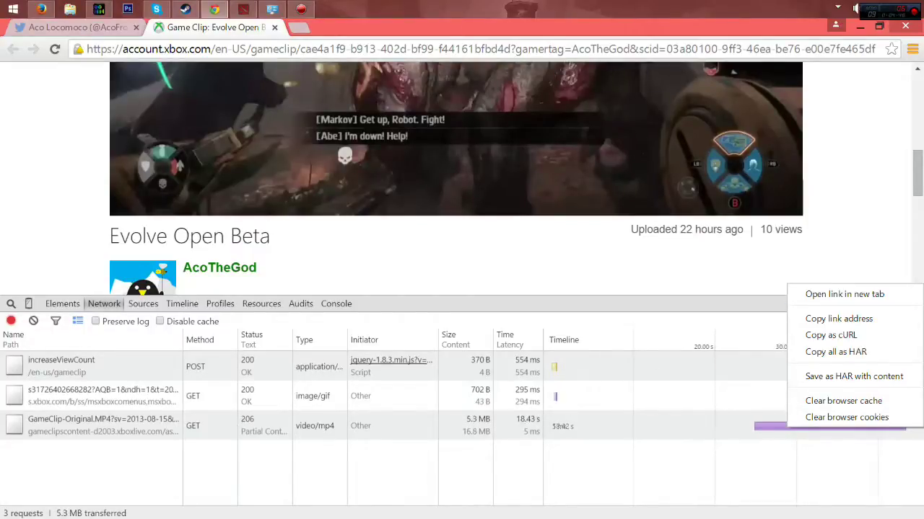
{"action": "left_click", "coordinate": [839, 318]}
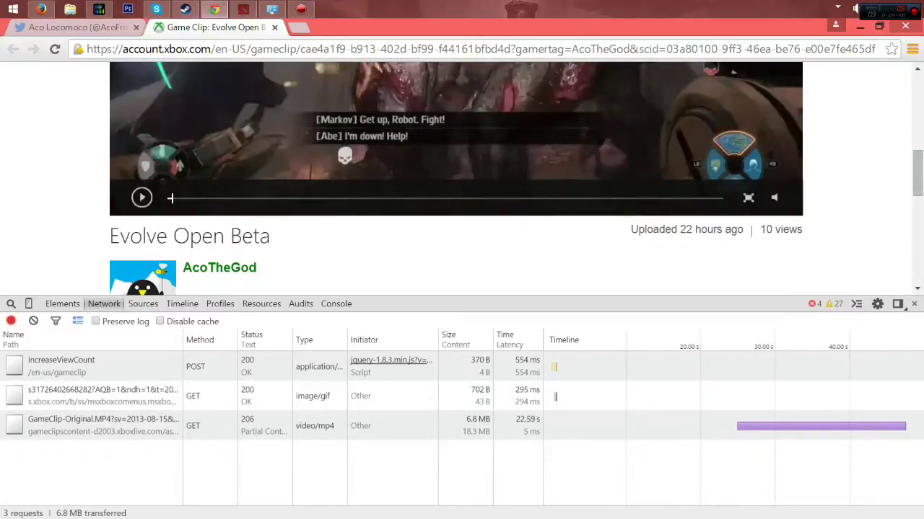
Load the copied video link in a new browser tab and pause the playback
{"action": "key", "text": "ctrl+t"}
{"action": "right_click", "coordinate": [296, 42]}
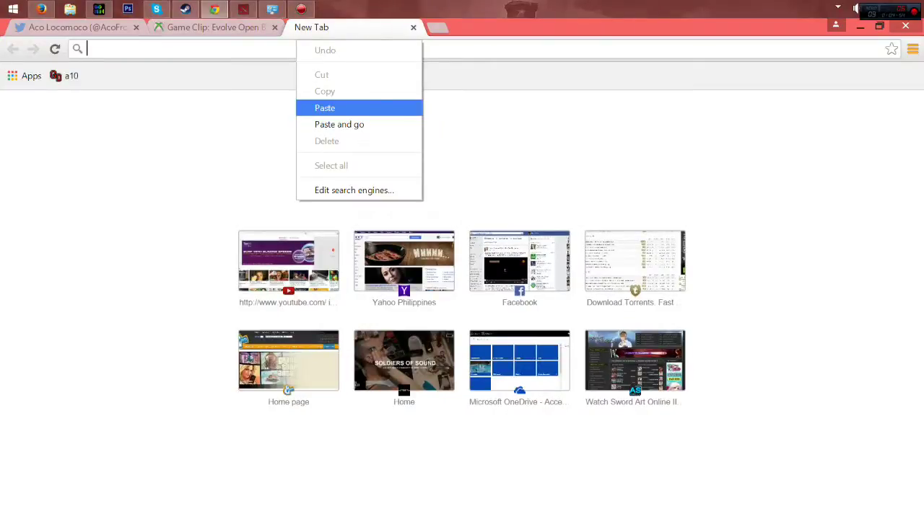
{"action": "left_click", "coordinate": [324, 108]}
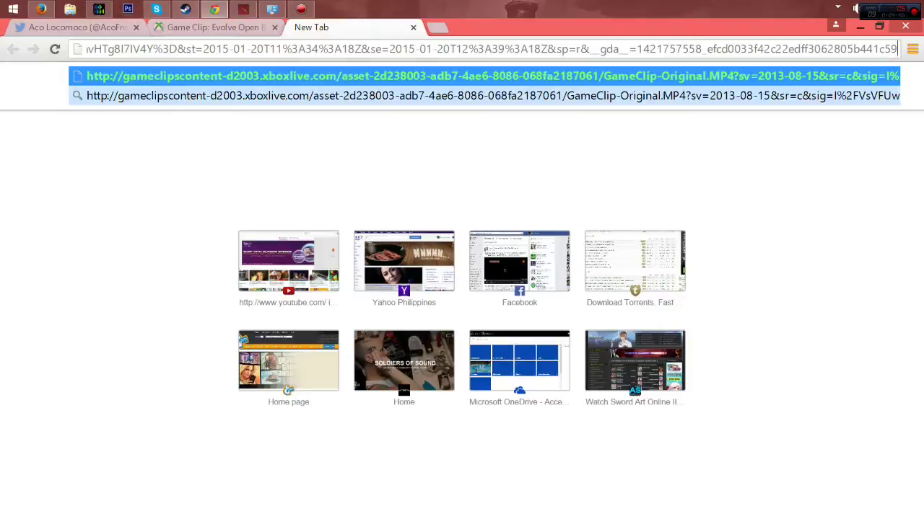
{"action": "key", "text": "Return"}
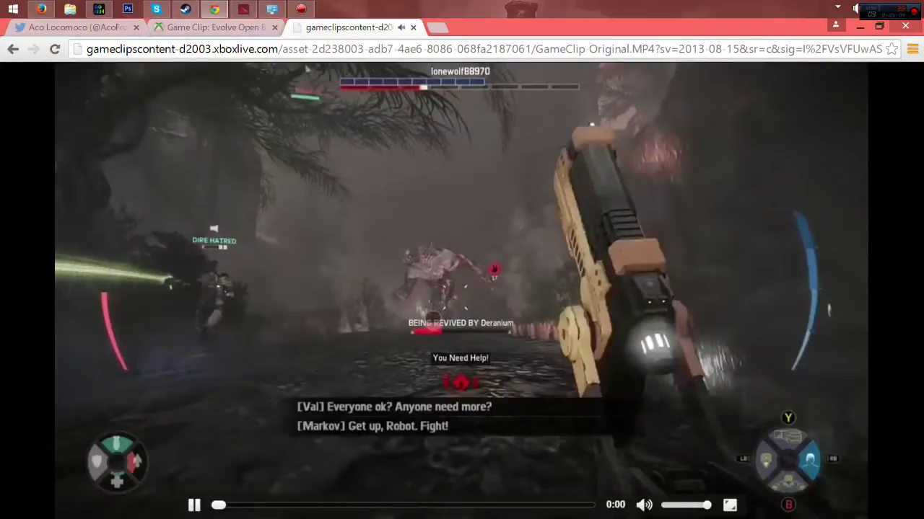
{"action": "key", "text": "space"}
Save the video to the Desktop as an MP4 file named GameClip-Original (1)
{"action": "right_click", "coordinate": [527, 301]}
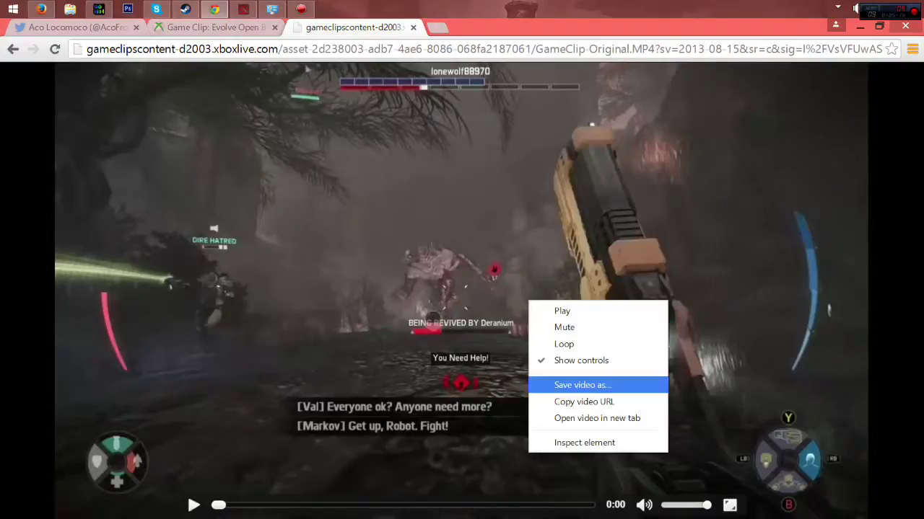
{"action": "left_click", "coordinate": [581, 384]}
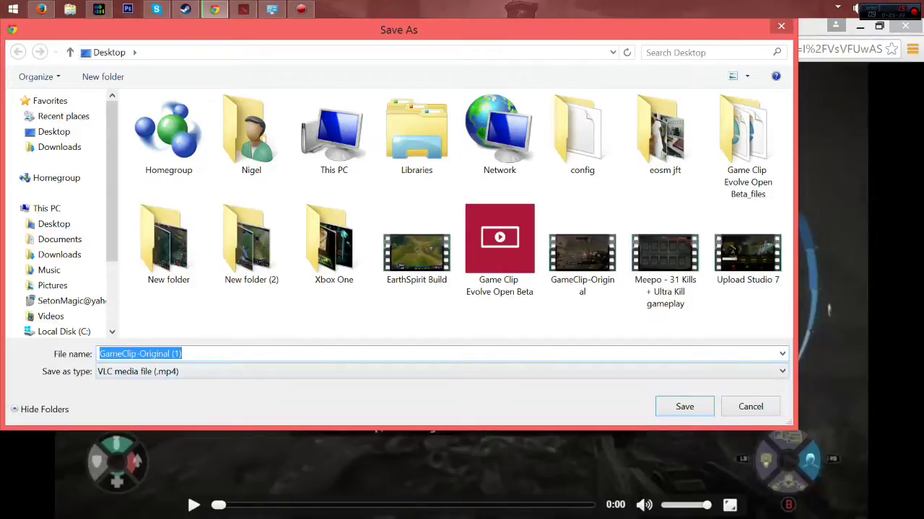
{"action": "key", "text": "Return"}
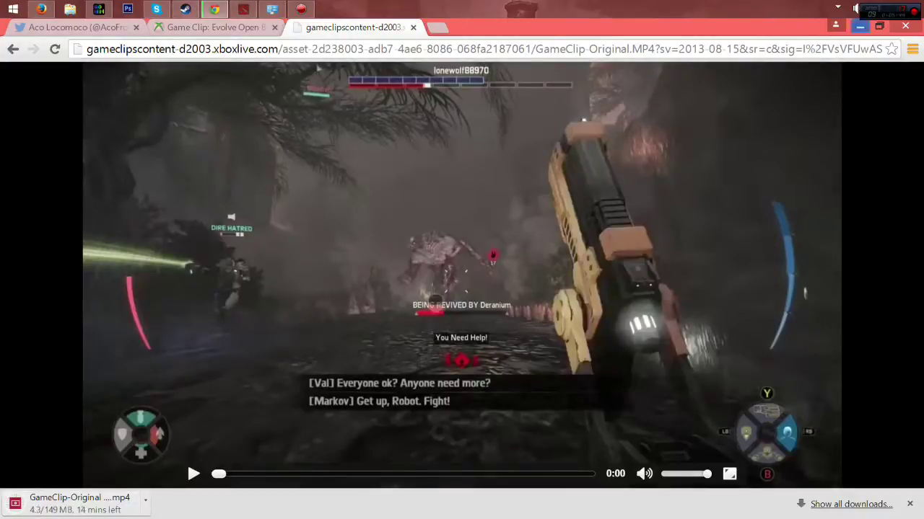
Minimize the browser, move the Action! window clear of the desktop icons and select the downloaded GameClip-Original (1).mp4 file
{"action": "left_click", "coordinate": [859, 26]}
{"action": "left_click_drag", "start_coordinate": [216, 167], "coordinate": [462, 152]}
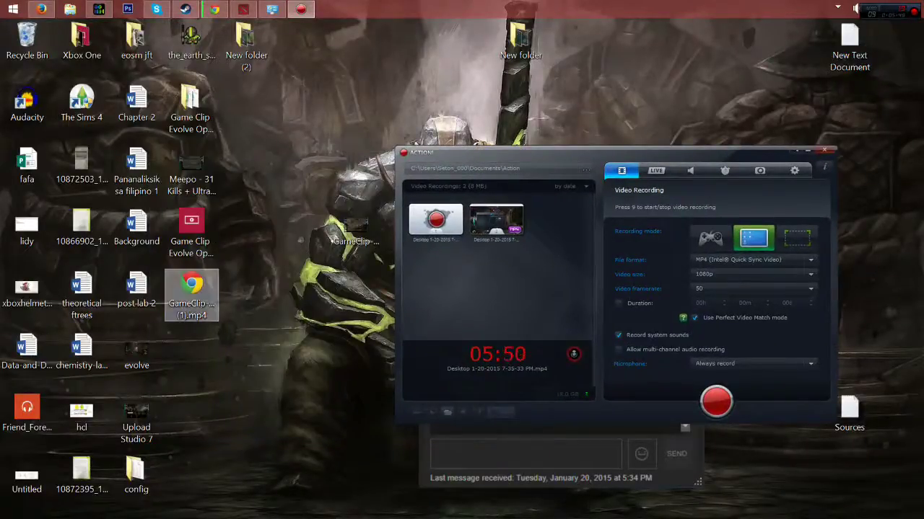
{"action": "left_click", "coordinate": [191, 285]}
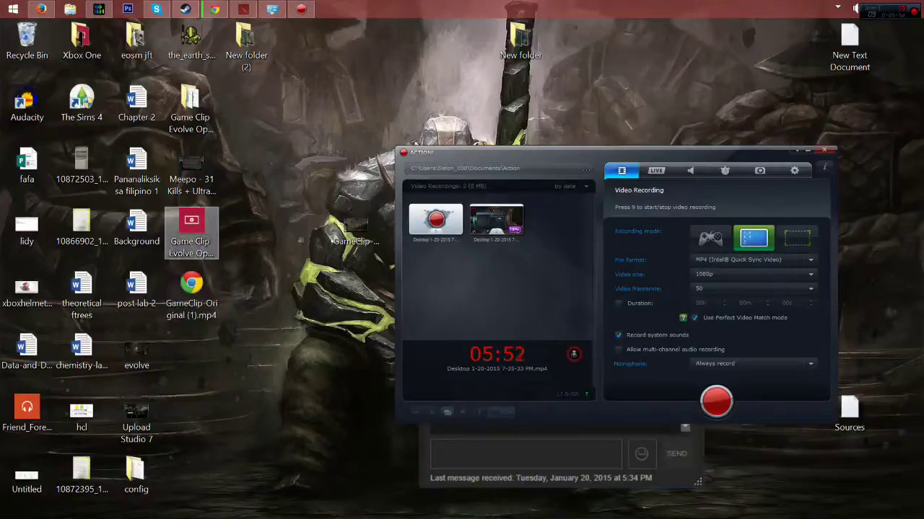
Move the Game Clip Evolve Open Beta, GameClip-Original and Upload Studio 7 icons to free spots on the desktop
{"action": "left_click_drag", "start_coordinate": [192, 227], "coordinate": [245, 231]}
{"action": "left_click_drag", "start_coordinate": [356, 227], "coordinate": [356, 293]}
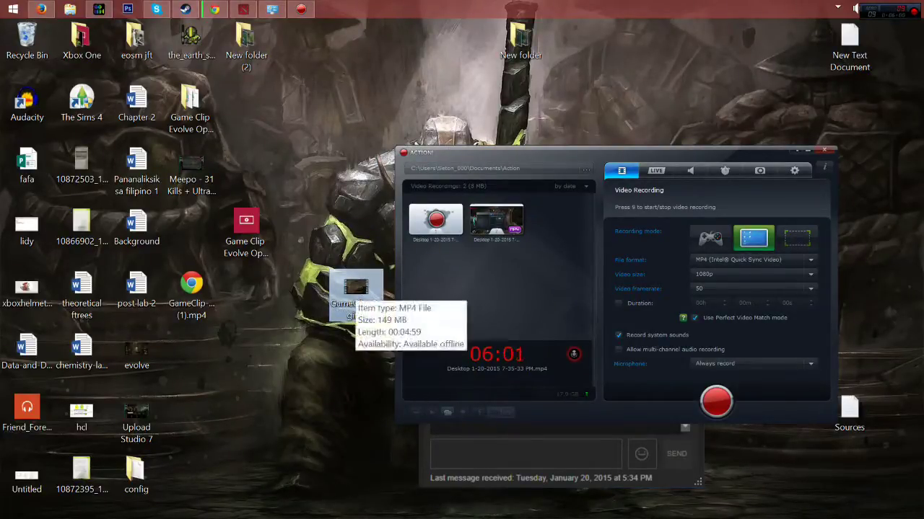
{"action": "left_click_drag", "start_coordinate": [136, 413], "coordinate": [302, 287]}
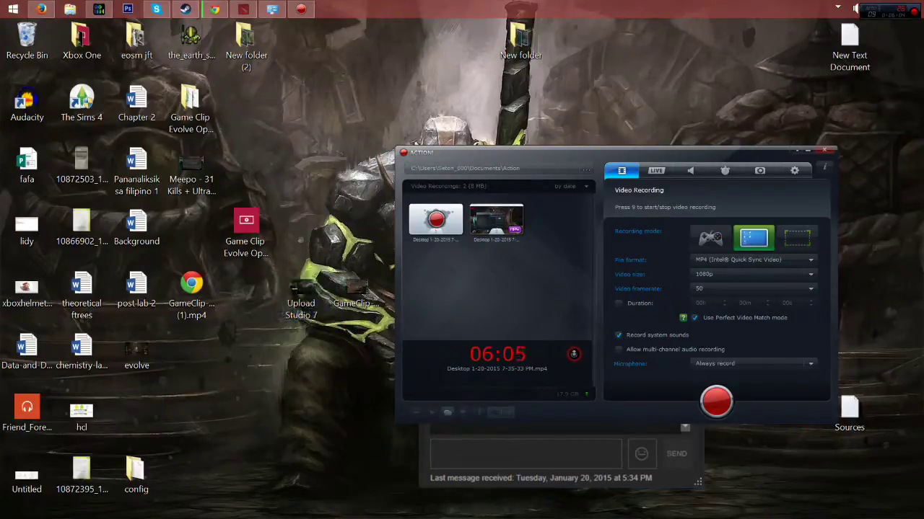